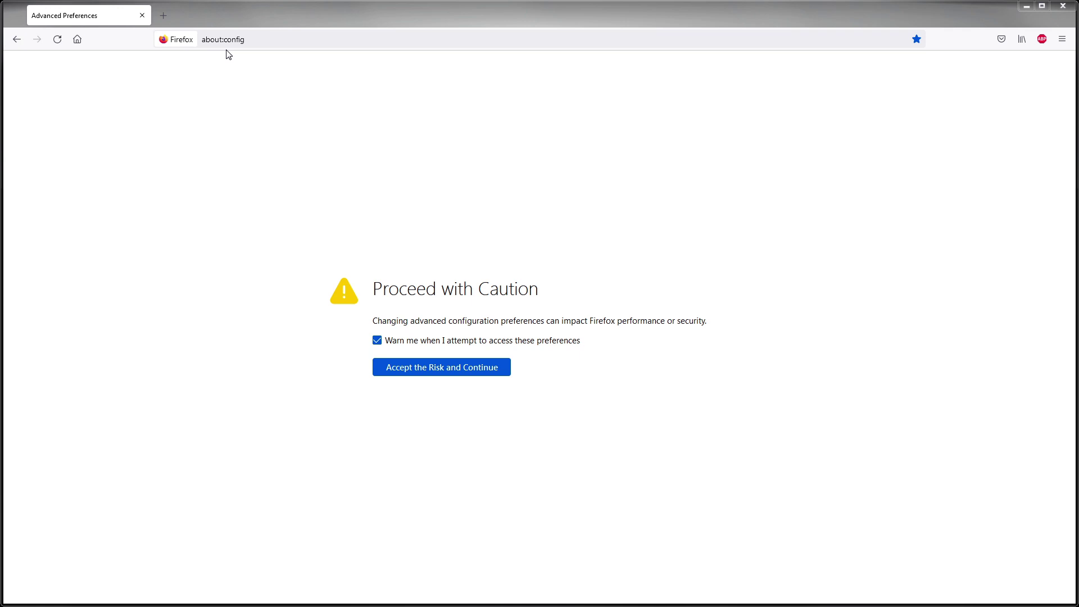
Accept the about:config caution warning to reach Firefox's advanced preferences page.
left_click(274, 39)
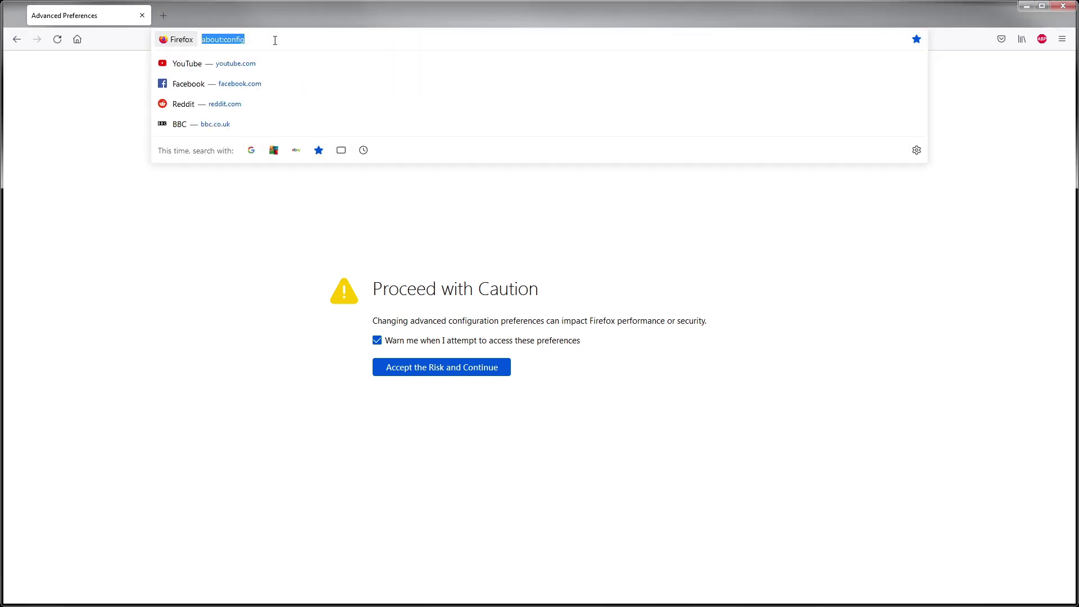
left_click(624, 428)
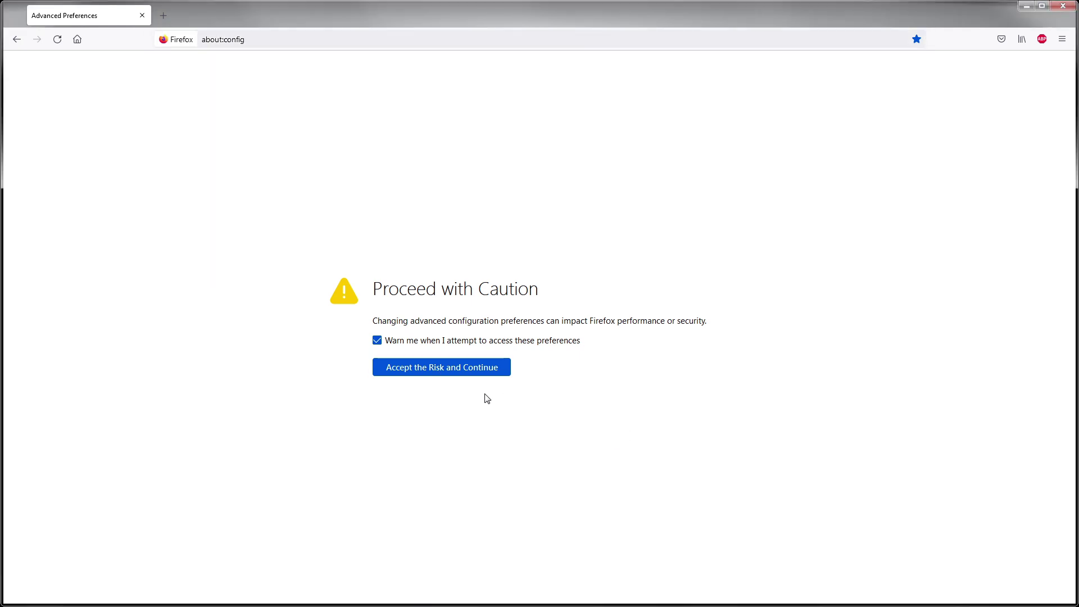
left_click(448, 371)
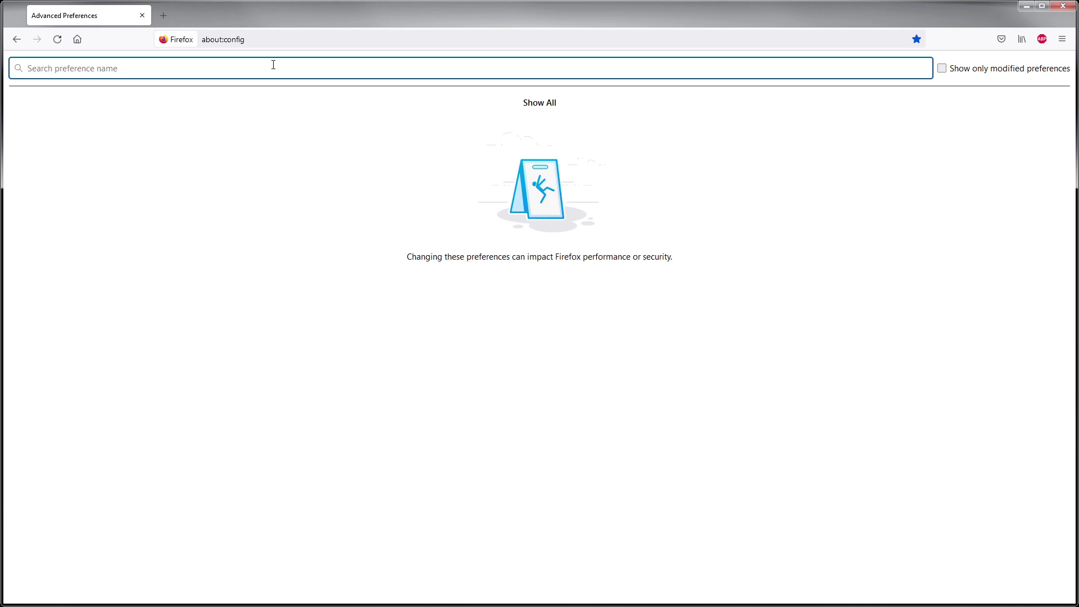
type("http")
type("3")
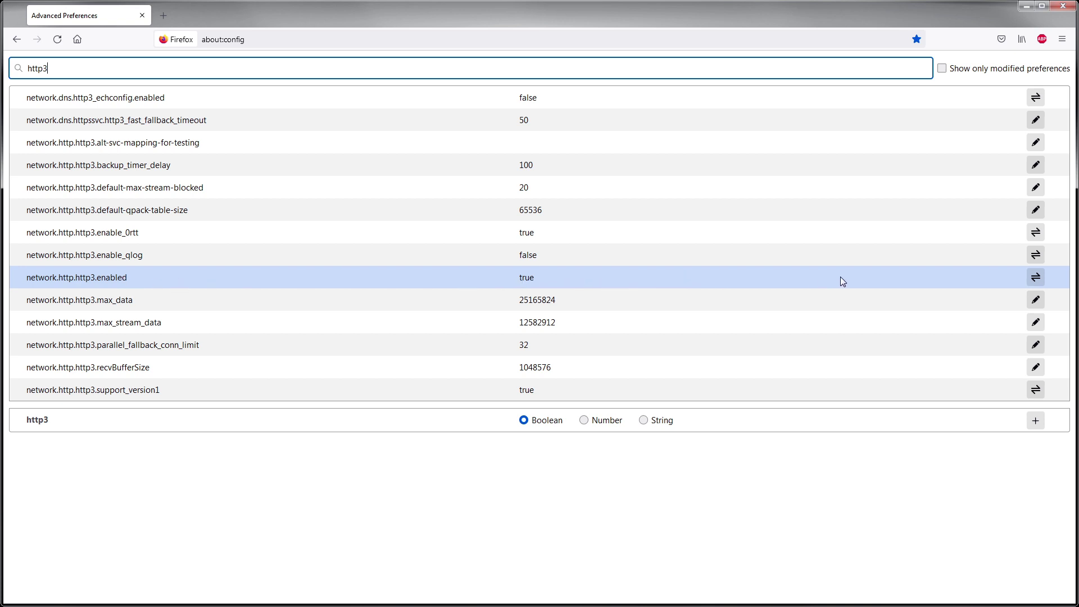
Toggle network.http.http3.enabled to false.
left_click(1034, 279)
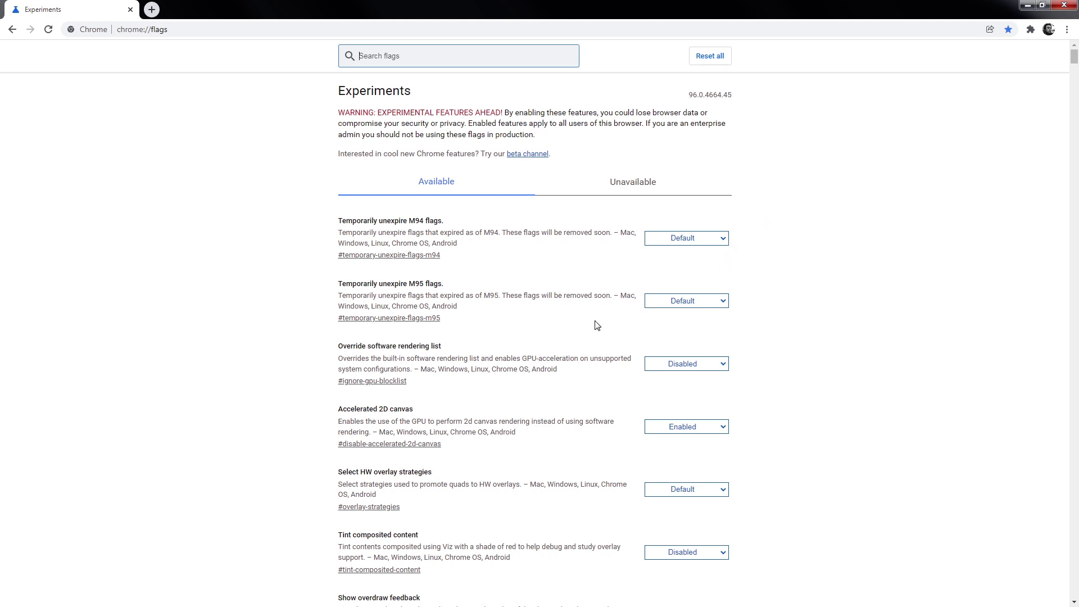
scroll(371, 388, "down", 2)
scroll(369, 388, "down", 2)
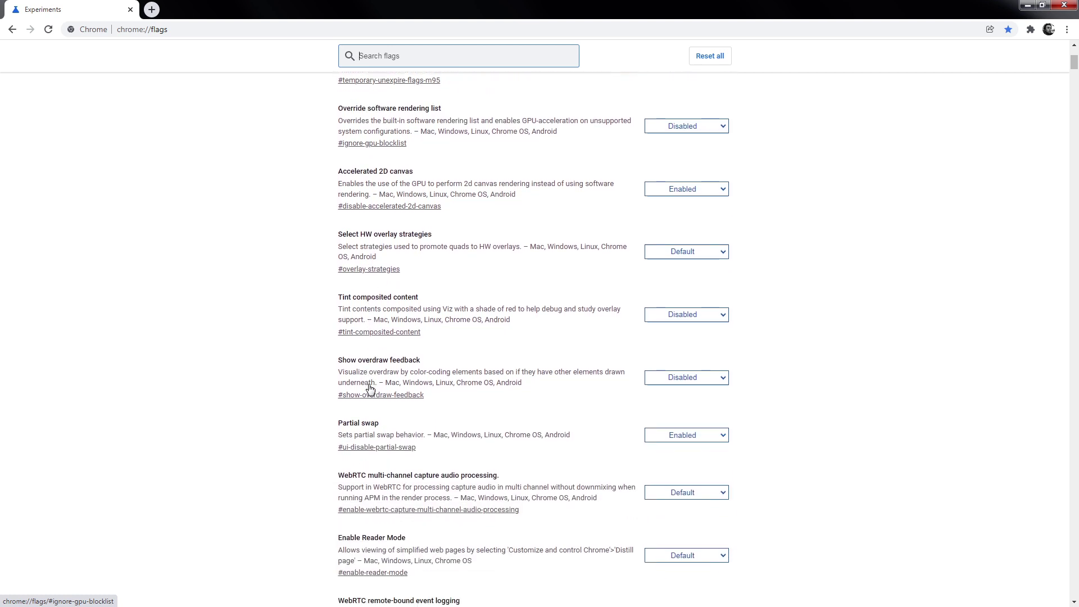
scroll(370, 388, "down", 2)
scroll(371, 396, "down", 2)
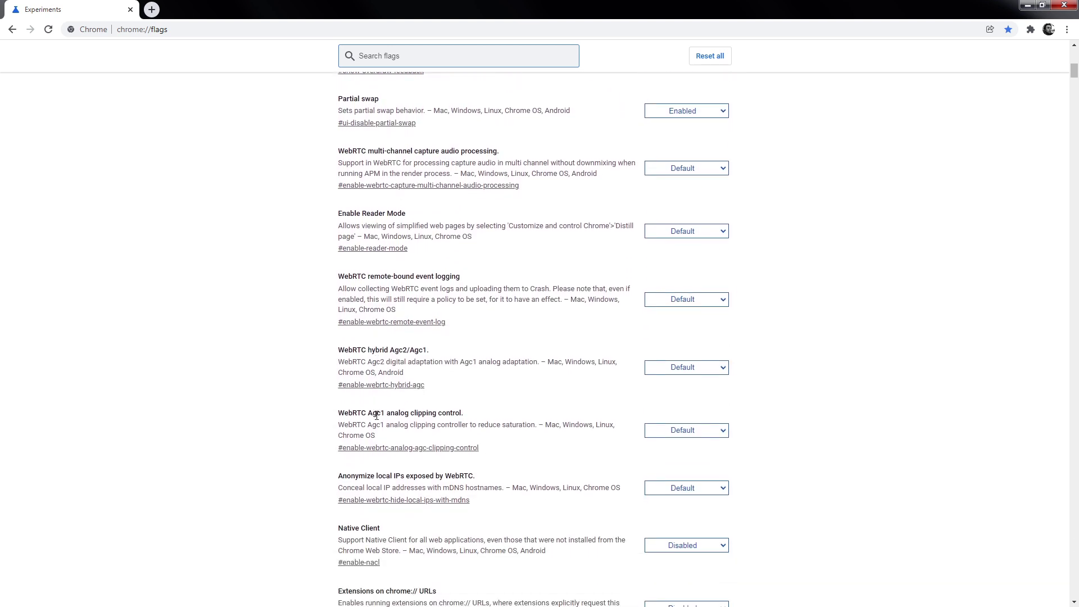
scroll(371, 397, "down", 2)
scroll(381, 433, "down", 1)
scroll(382, 432, "down", 2)
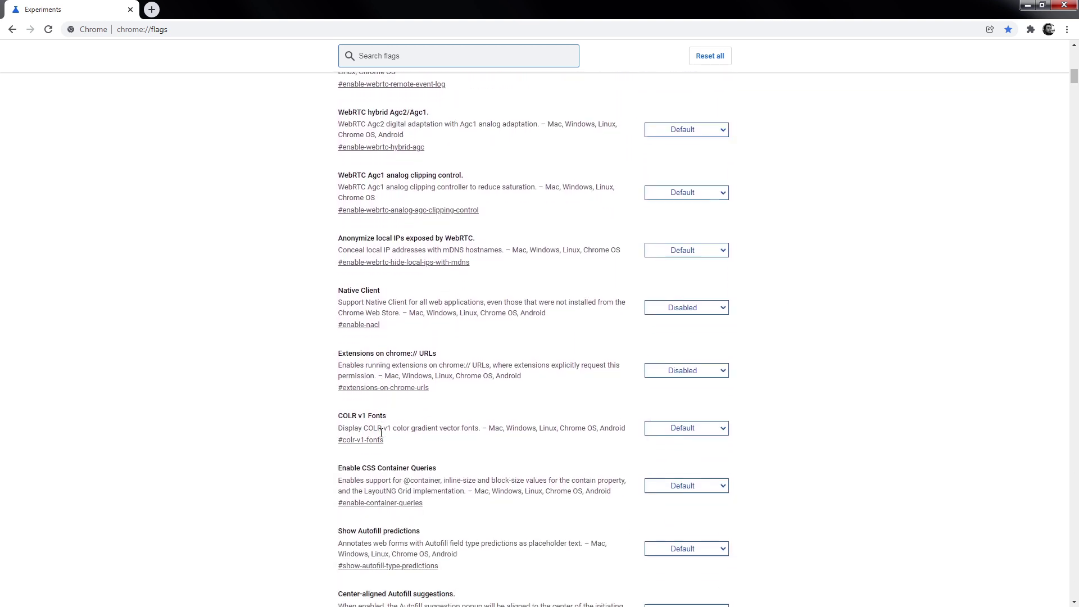
scroll(381, 431, "down", 1)
scroll(381, 432, "down", 1)
scroll(382, 435, "down", 1)
scroll(382, 439, "down", 1)
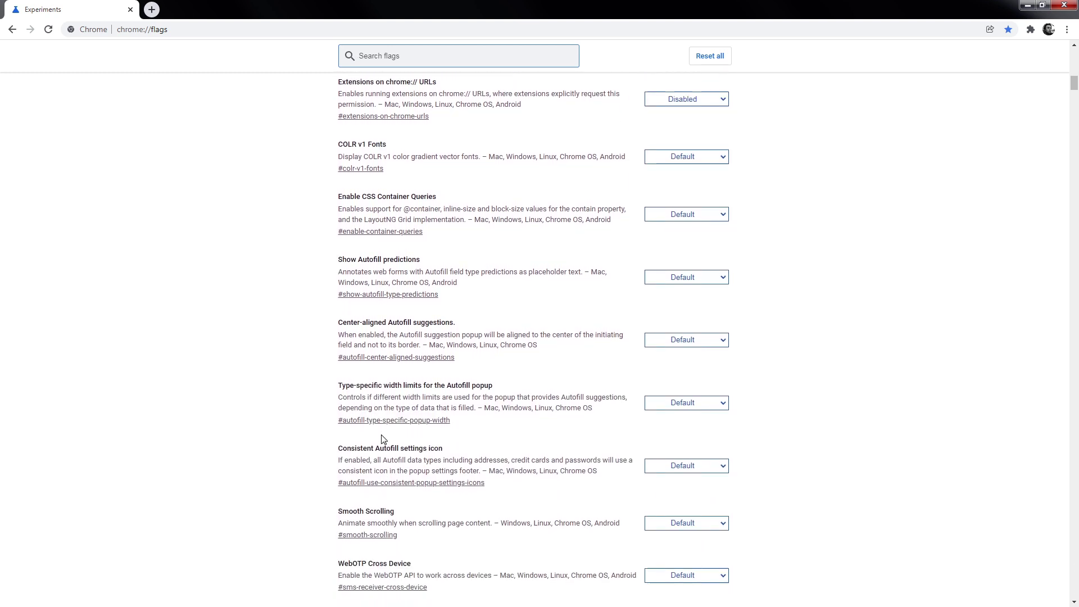
scroll(383, 439, "down", 1)
scroll(382, 439, "down", 1)
scroll(416, 521, "down", 1)
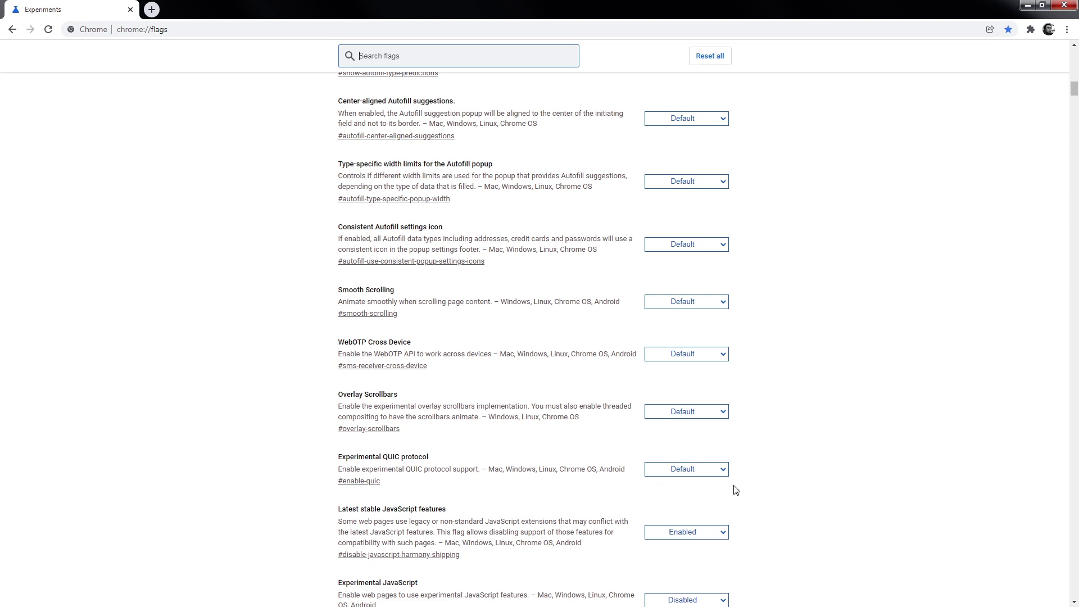
Set Experimental QUIC protocol to Disabled, relaunch Chrome, and reload the flags page.
left_click(723, 469)
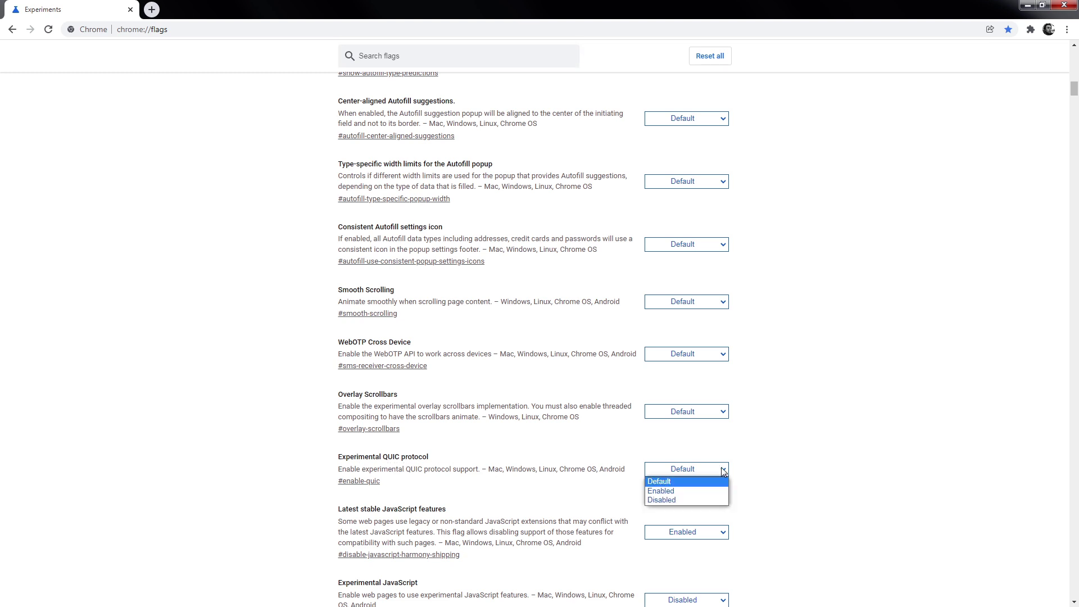
left_click(715, 498)
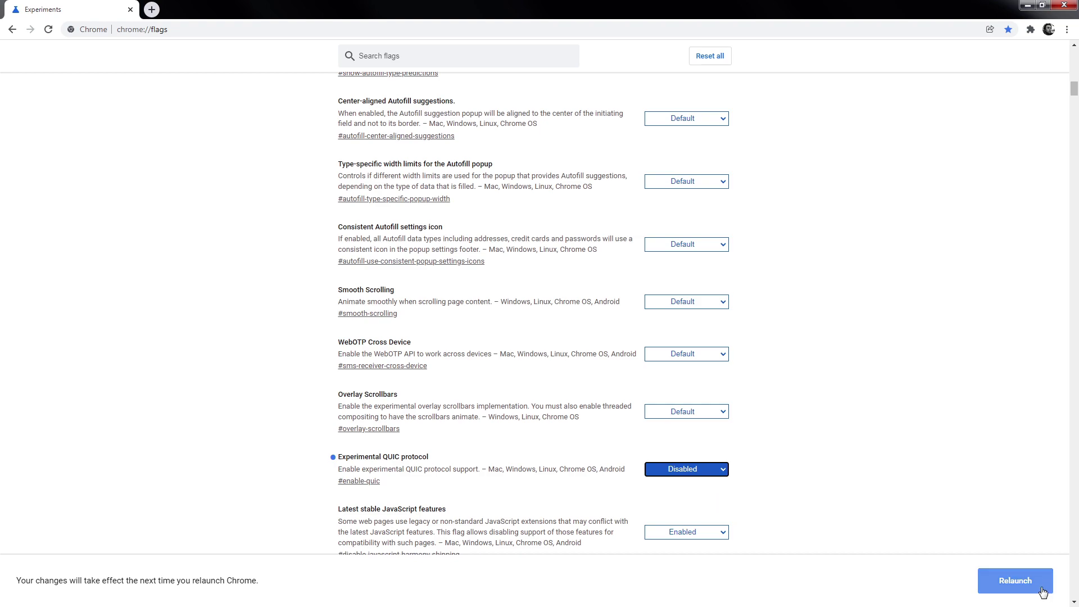
left_click(1016, 580)
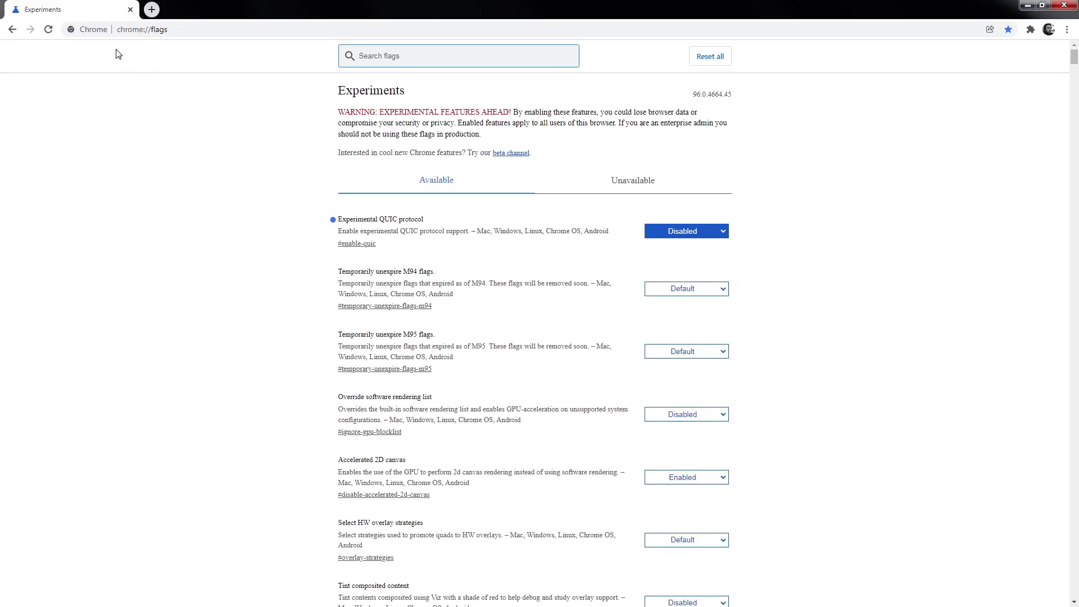
left_click(48, 28)
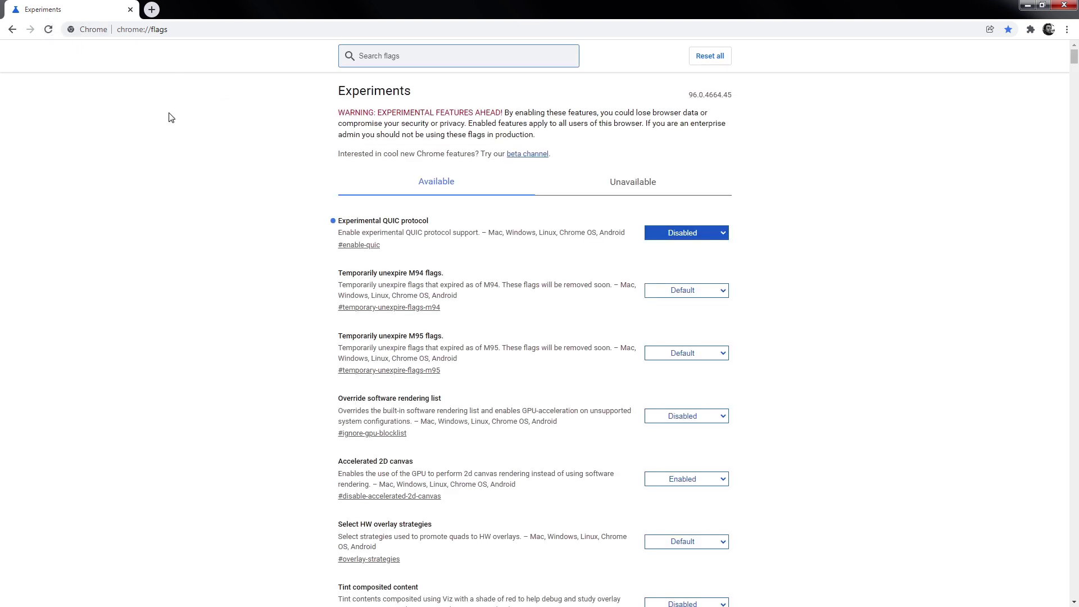